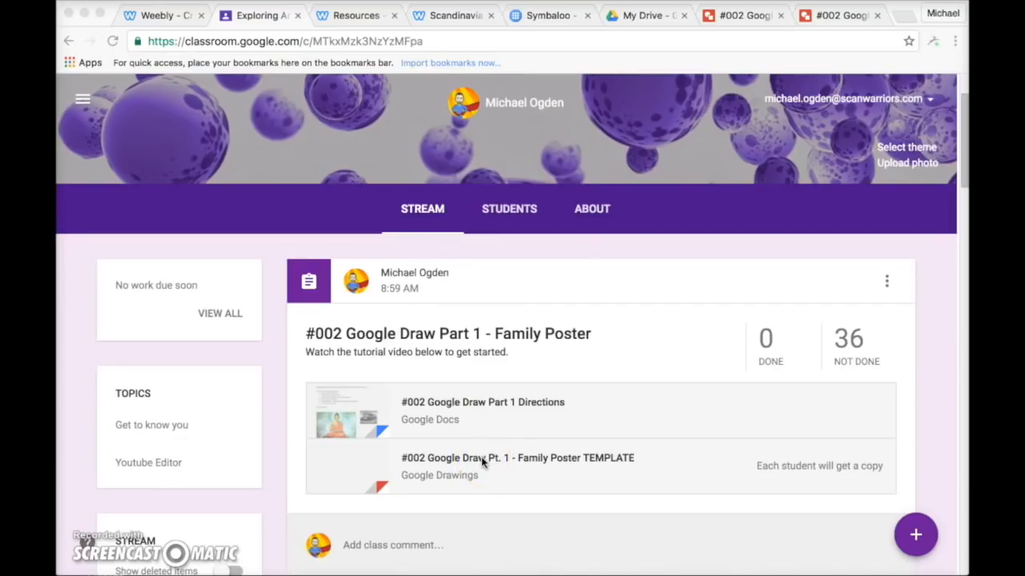
Step: Open the #002 Google Draw Part 1 Directions document and read the list of required Family Poster elements
left_click(464, 397)
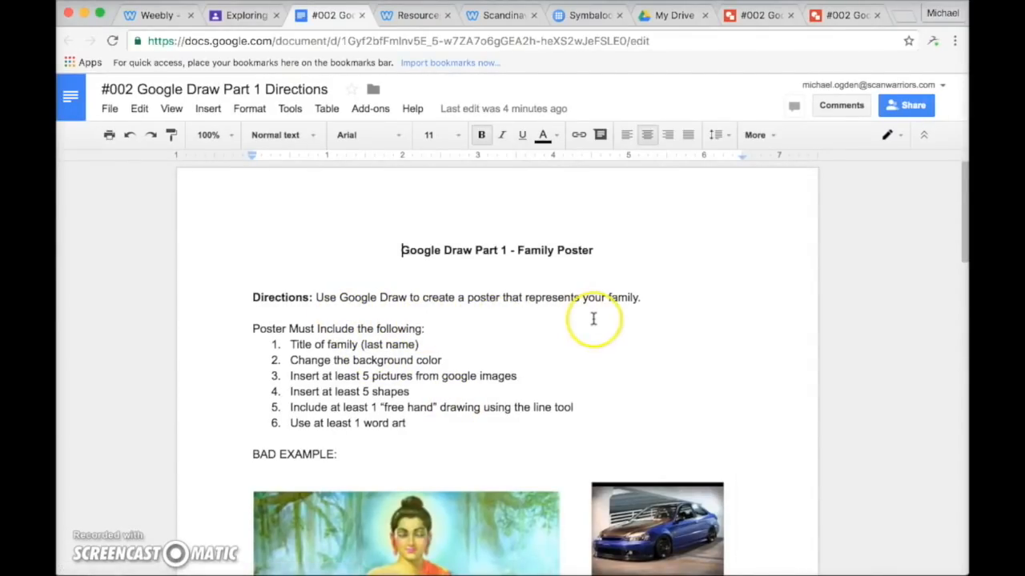
scroll(549, 360, "down", 2)
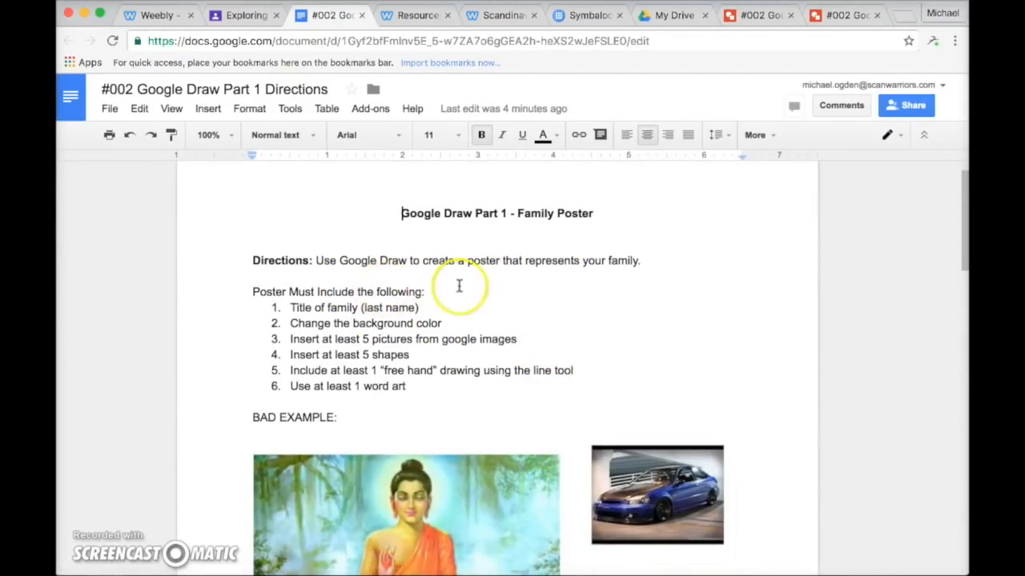
scroll(460, 286, "down", 2)
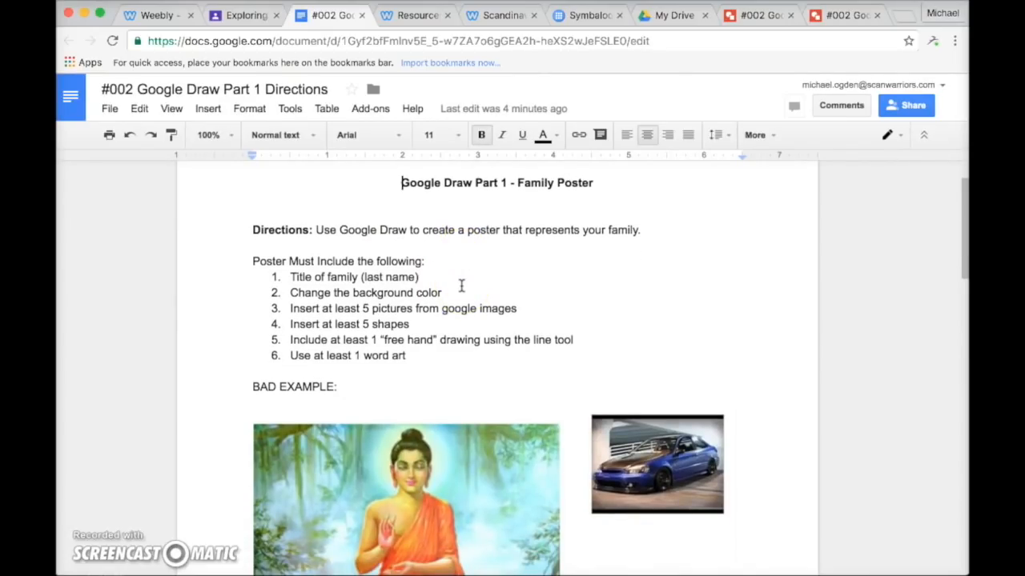
scroll(461, 286, "down", 2)
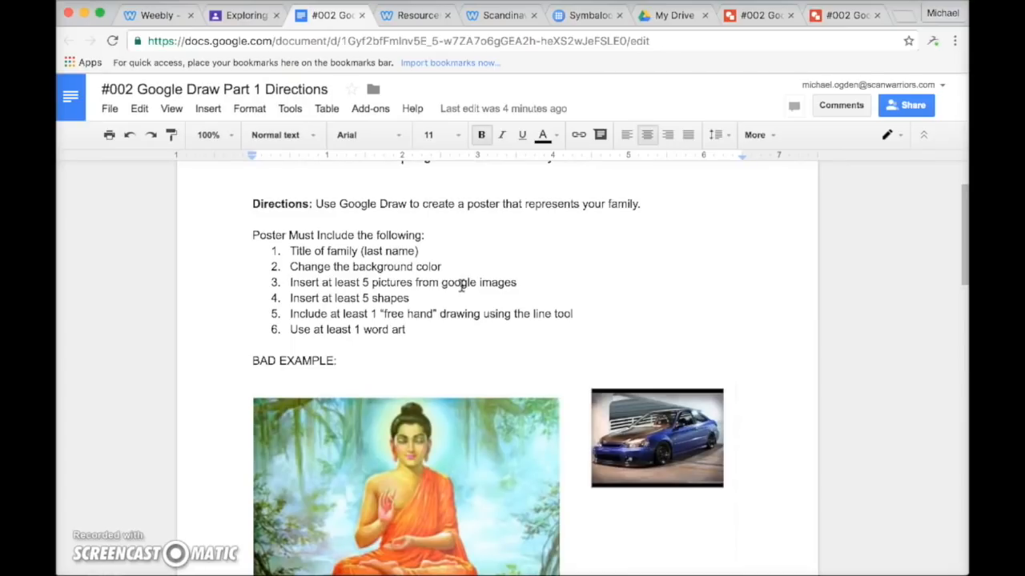
left_click(459, 303)
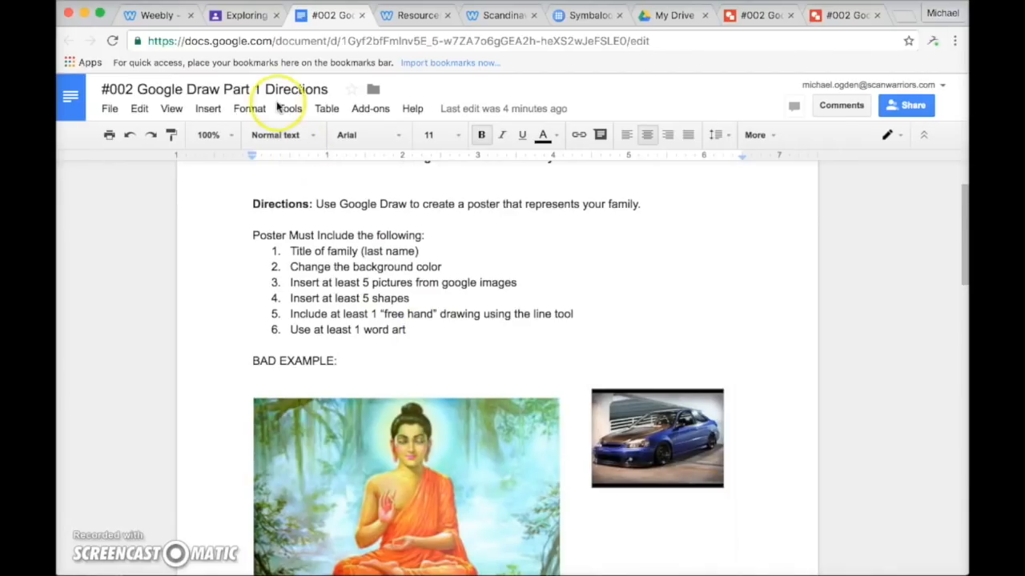
Step: Open the Family Poster TEMPLATE drawing from the Classroom assignment and set its background to medium blue
left_click(250, 16)
left_click(441, 458)
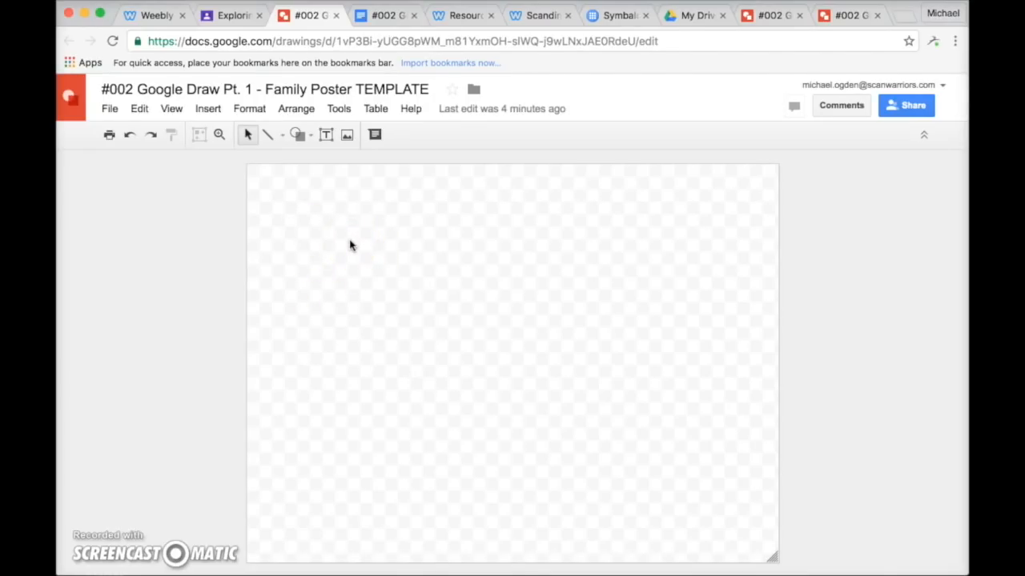
right_click(350, 241)
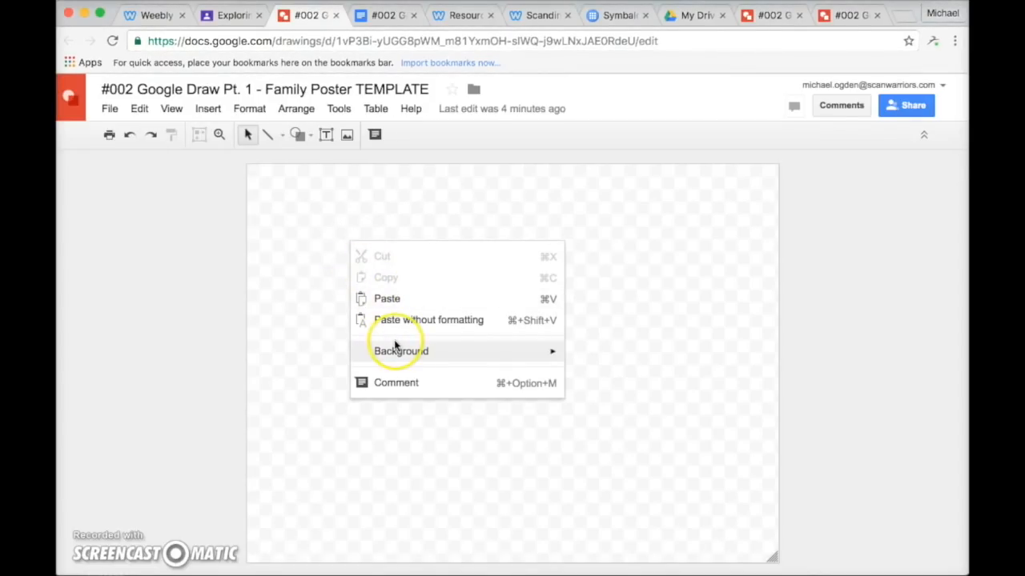
mouse_move(480, 357)
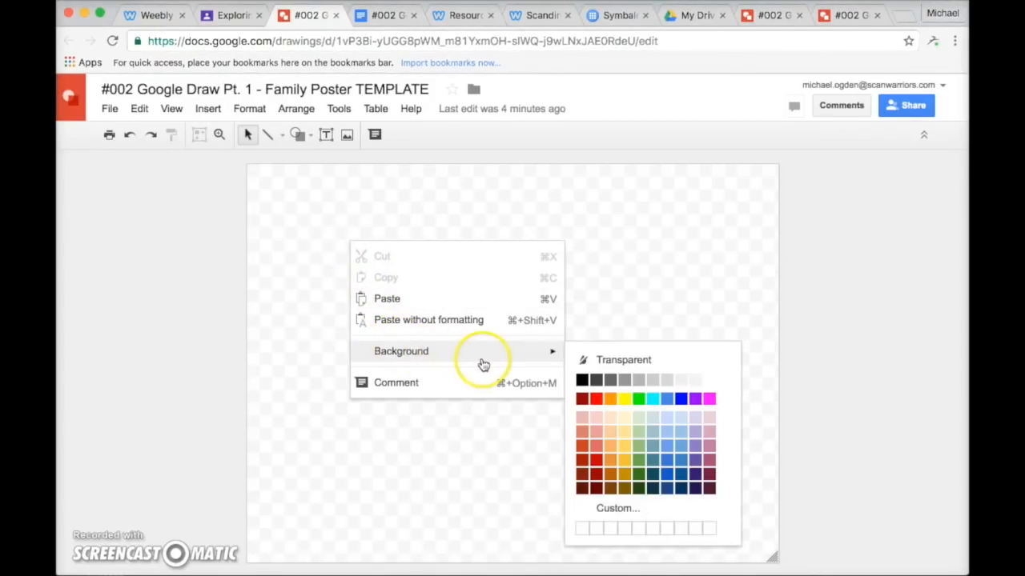
left_click(668, 402)
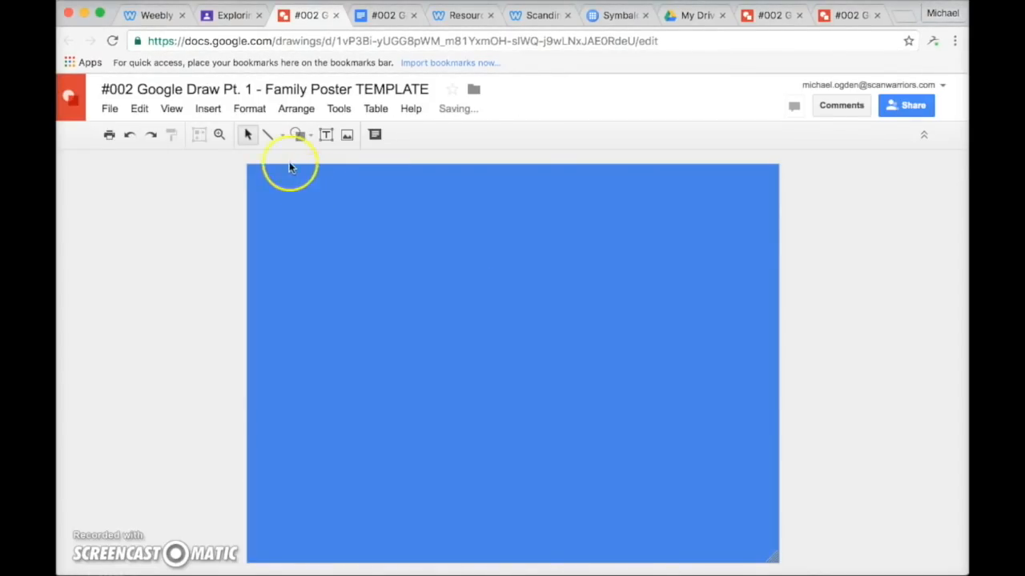
Step: Add the family's last name as word art, narrow it slightly and place it centred along the poster's upper edge
left_click(208, 109)
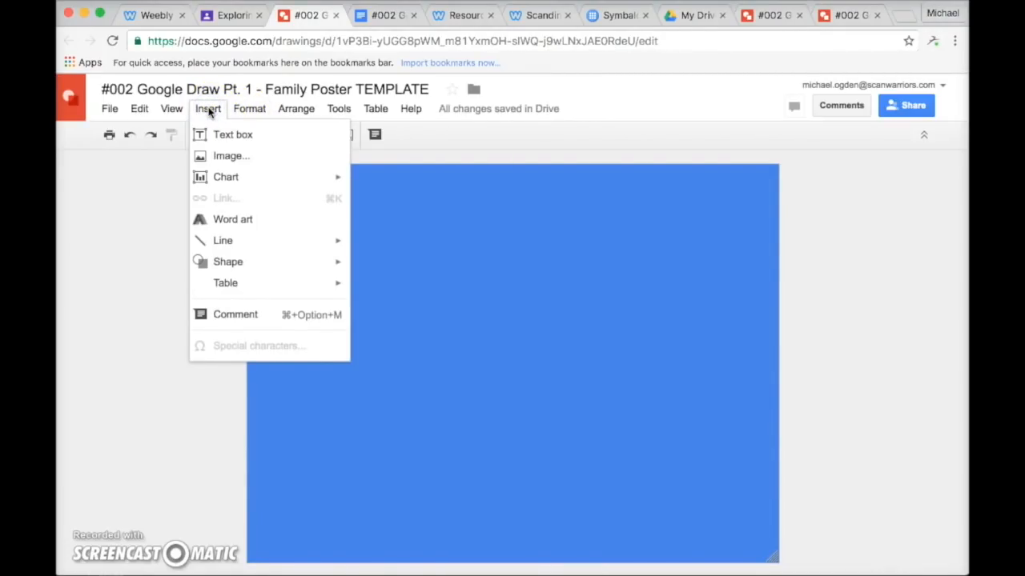
left_click(229, 219)
type("Ogden")
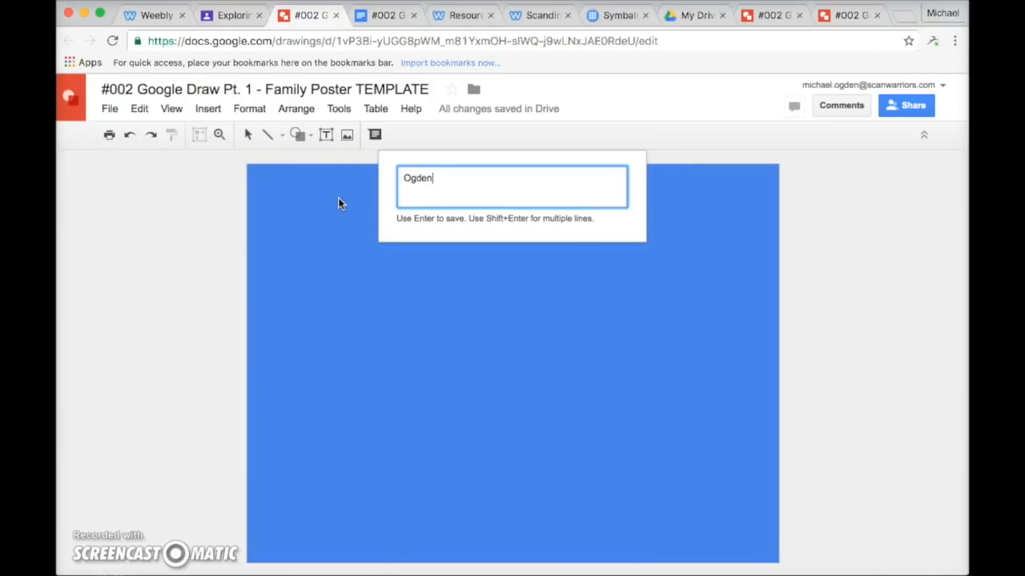
key("Return")
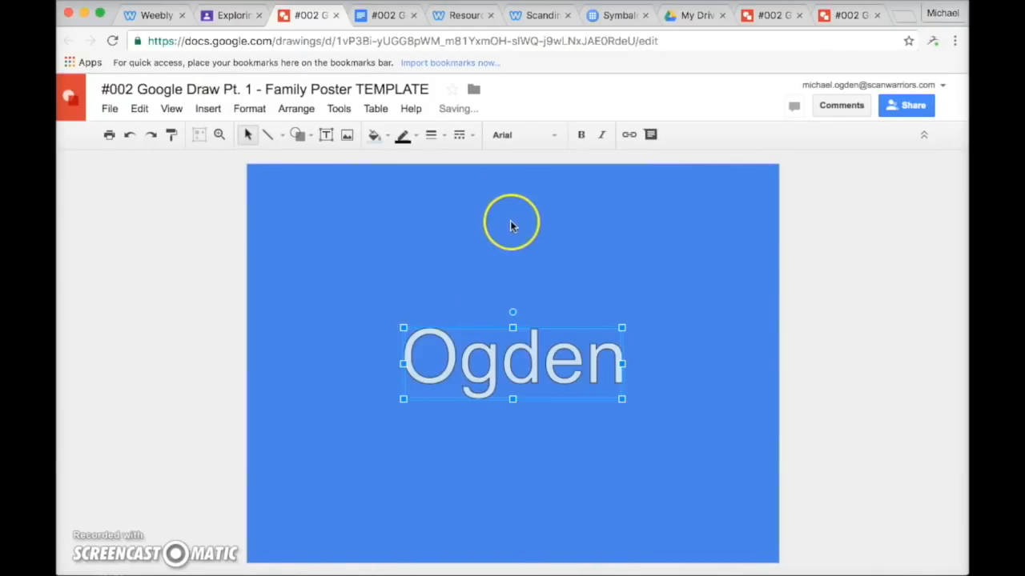
left_click_drag(540, 344, 548, 233)
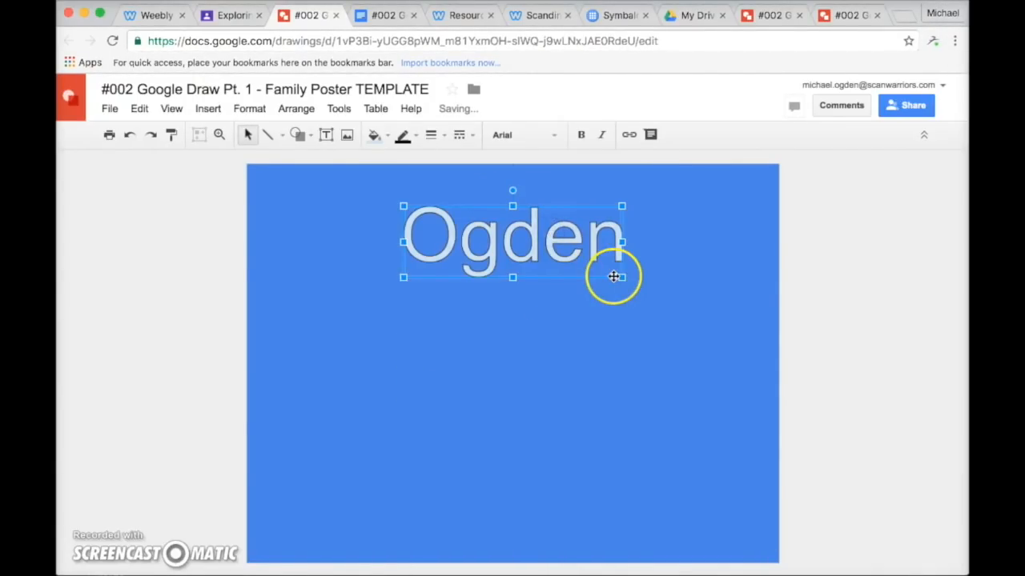
left_click_drag(622, 277, 579, 273)
left_click_drag(537, 246, 550, 222)
Step: Draw a five-pointed star shape on the poster, below the title and left of centre
left_click(206, 110)
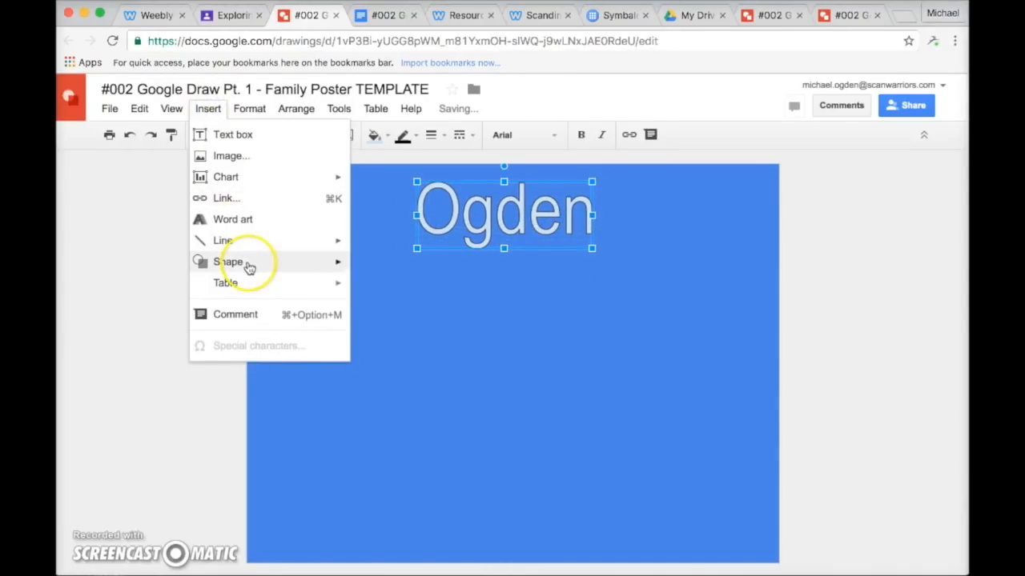
mouse_move(246, 271)
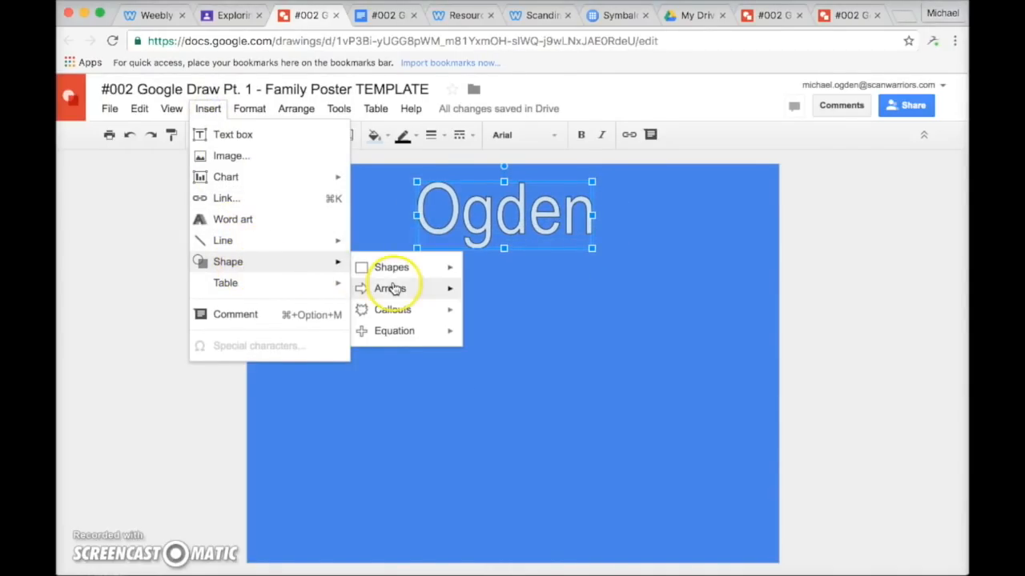
mouse_move(399, 272)
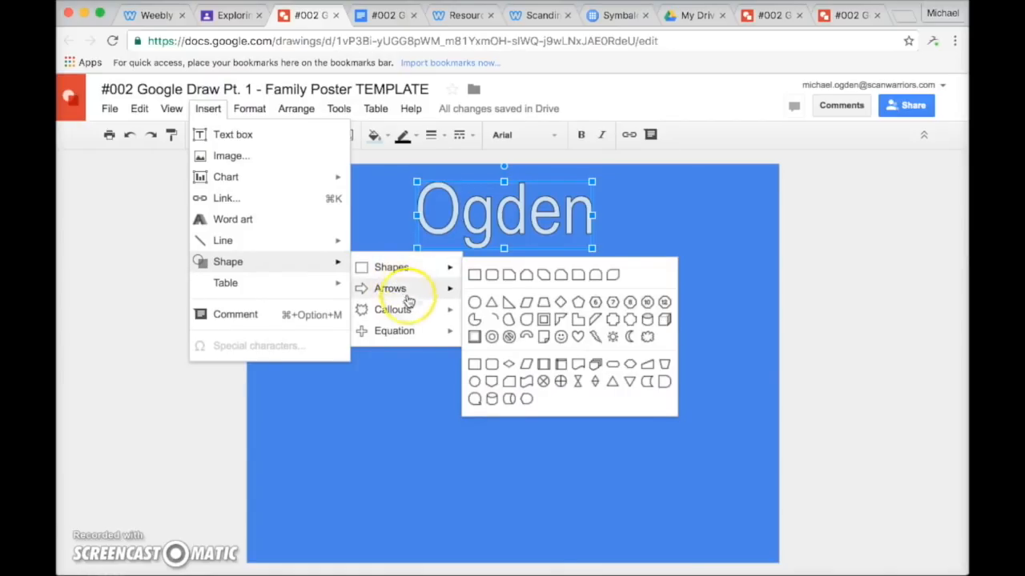
mouse_move(412, 319)
left_click(526, 317)
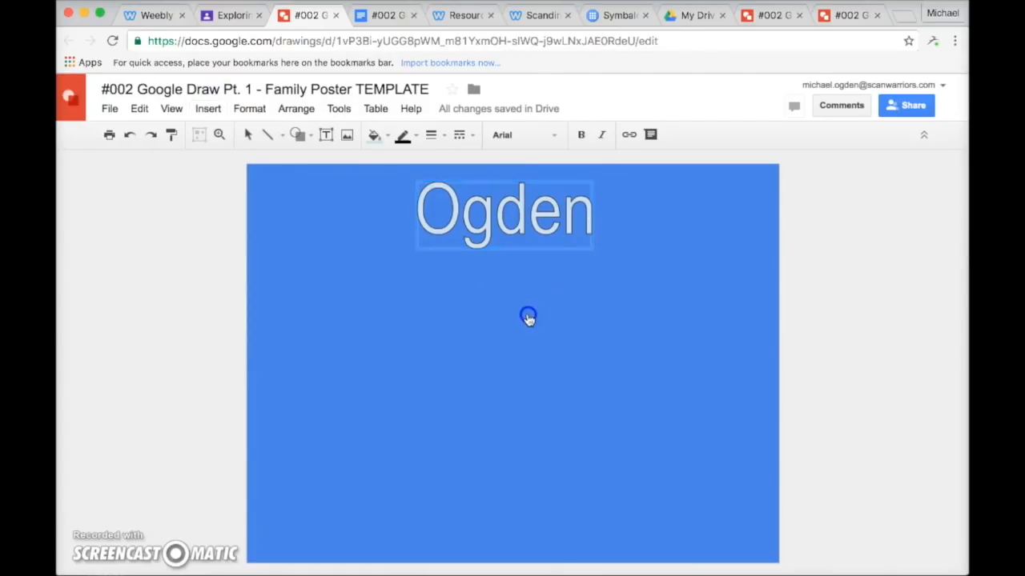
left_click_drag(447, 416, 457, 425)
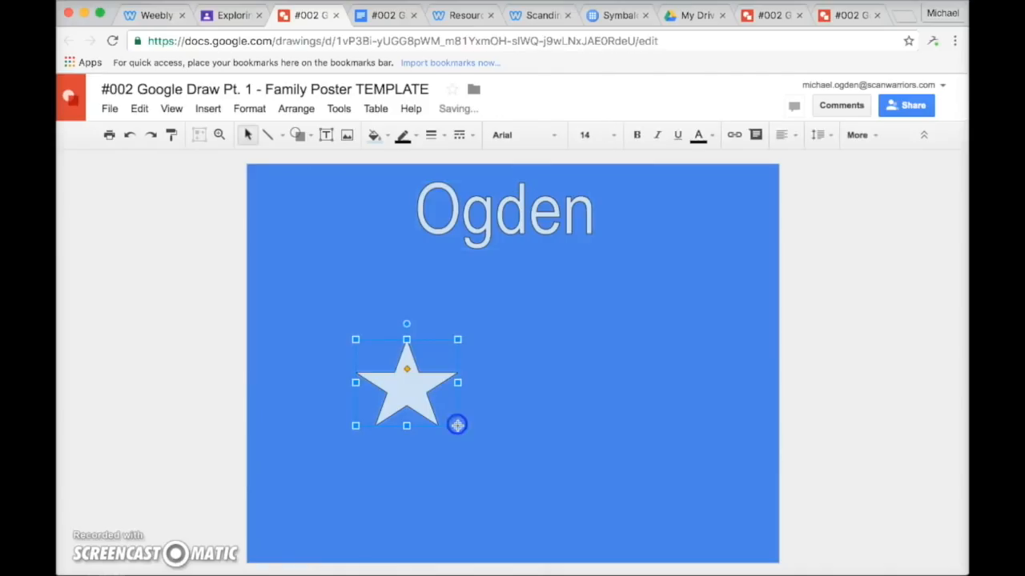
Step: Add the text "Sister" inside the star
right_click(407, 385)
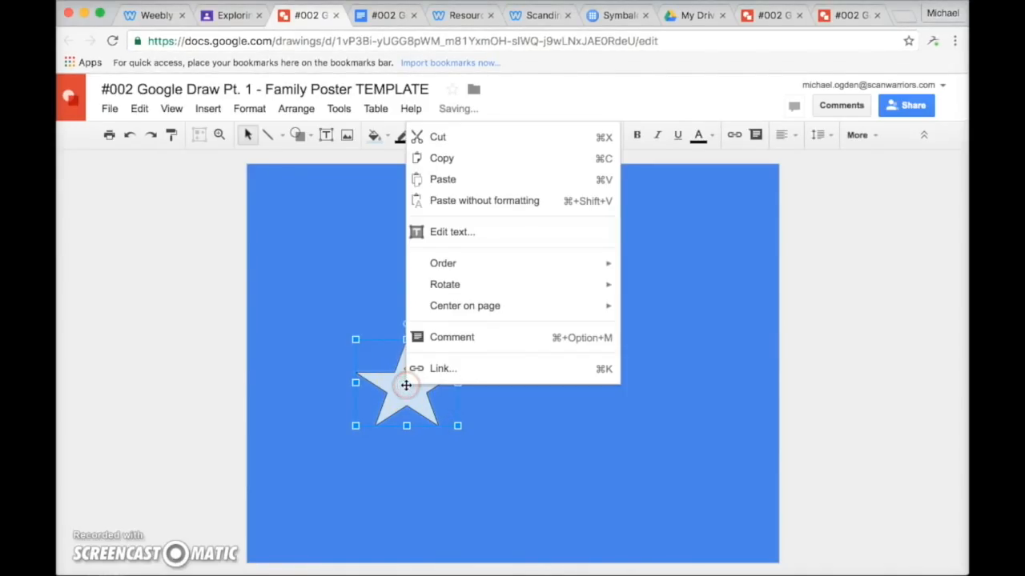
left_click(454, 234)
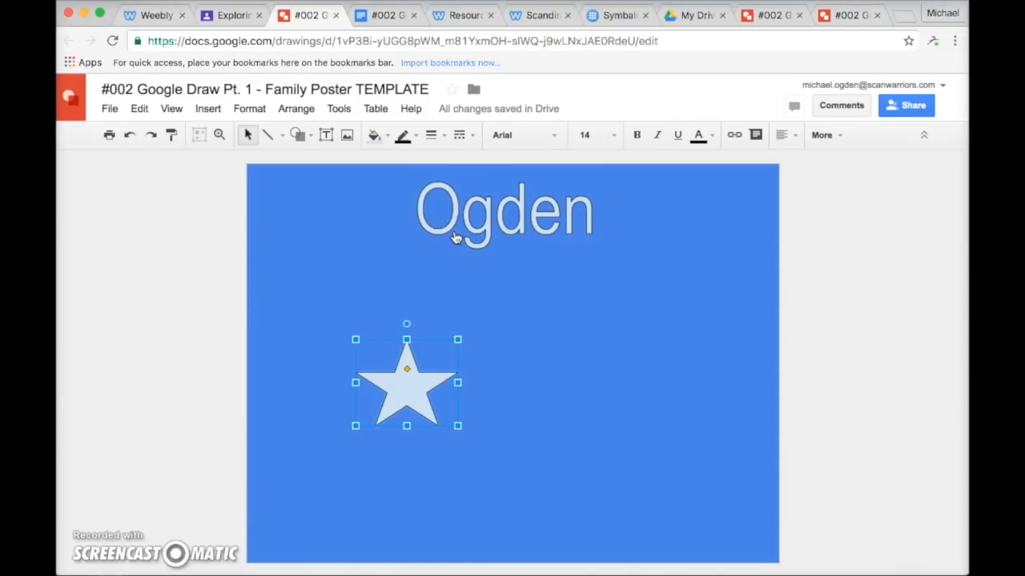
left_click(447, 226)
type("ster")
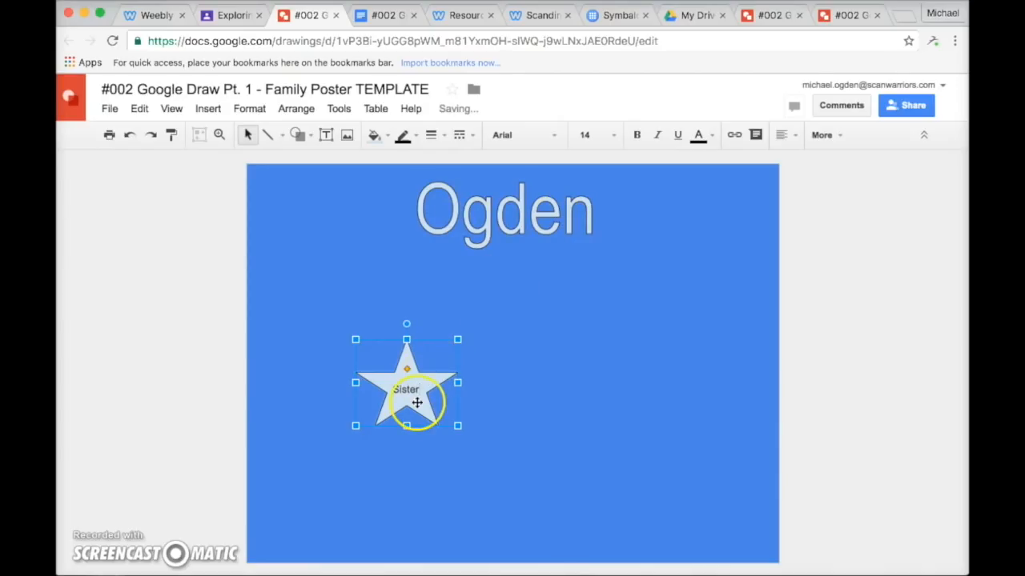
Step: Fill the star with red, move it to the poster's left side below the title and enlarge it slightly
left_click(485, 374)
left_click(422, 375)
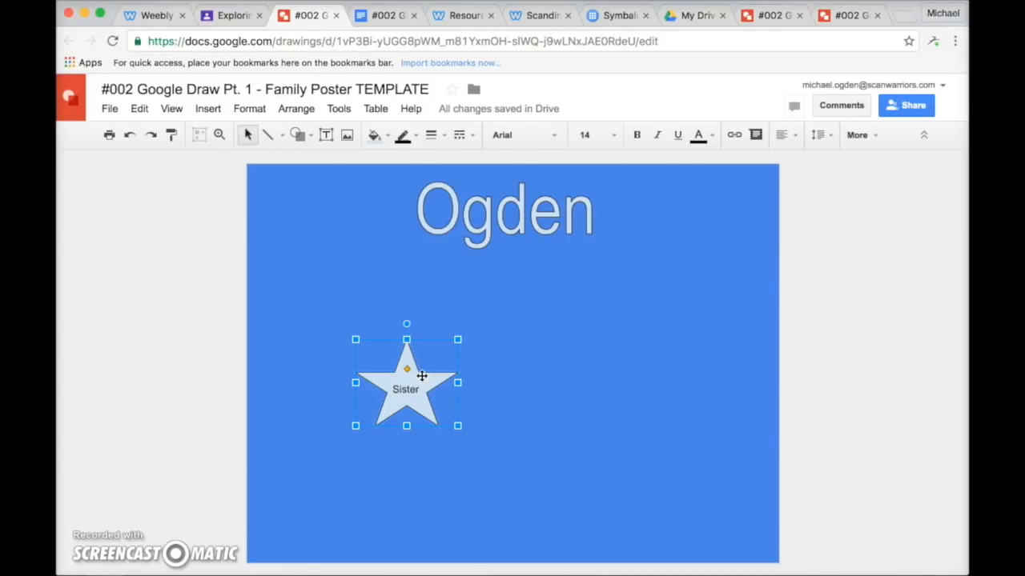
left_click(383, 138)
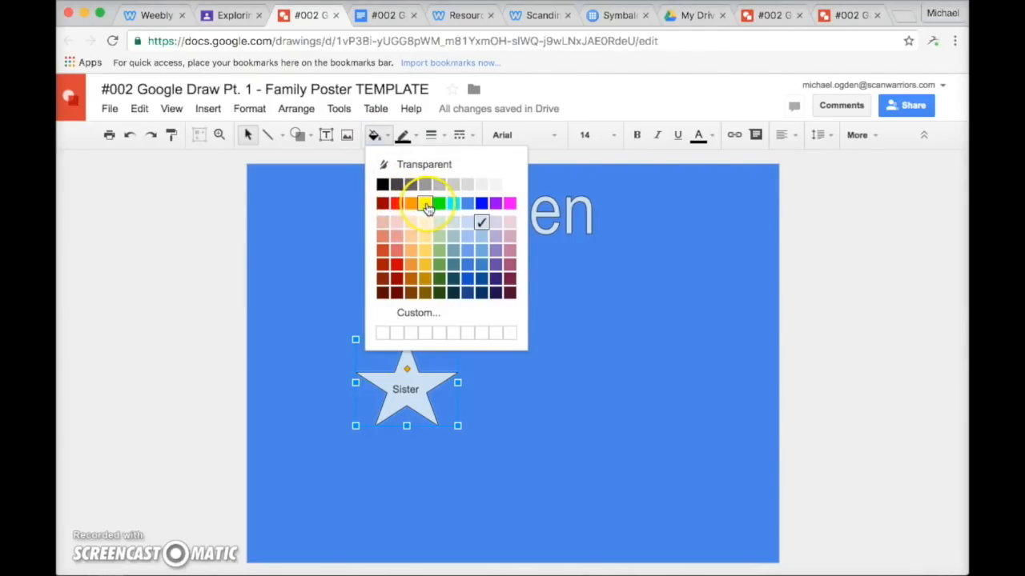
left_click(404, 265)
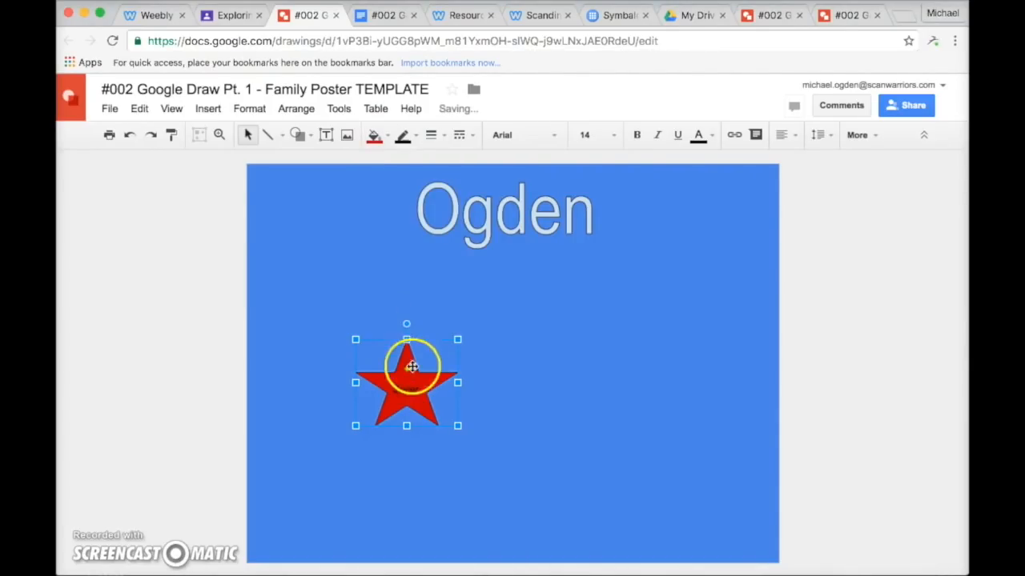
left_click_drag(407, 359, 326, 291)
mouse_move(378, 270)
left_mouse_down()
mouse_move(400, 235)
mouse_move(386, 267)
left_mouse_up()
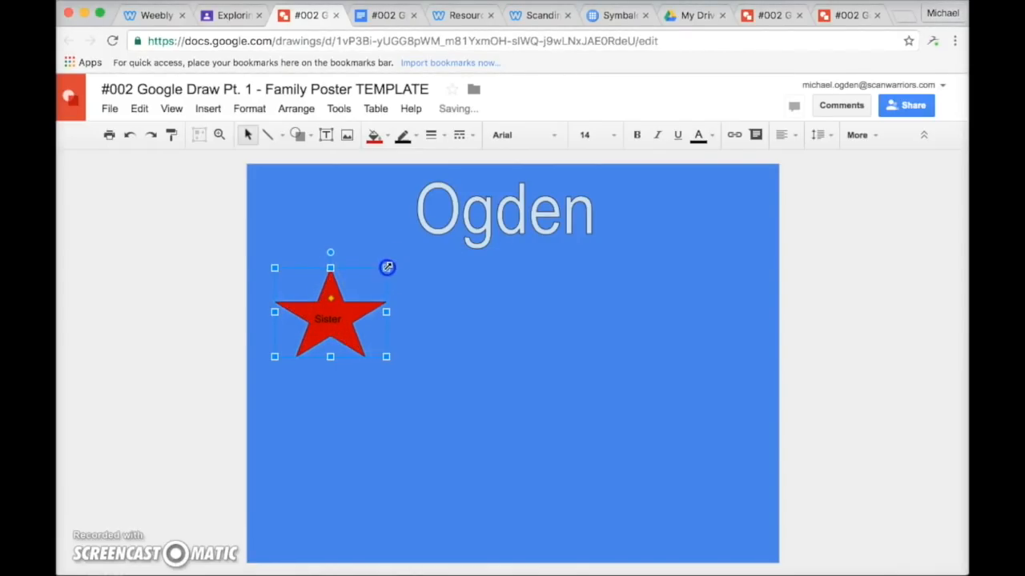
Step: Give the star a yellow outline with 8px weight and a dotted line style
left_click(415, 138)
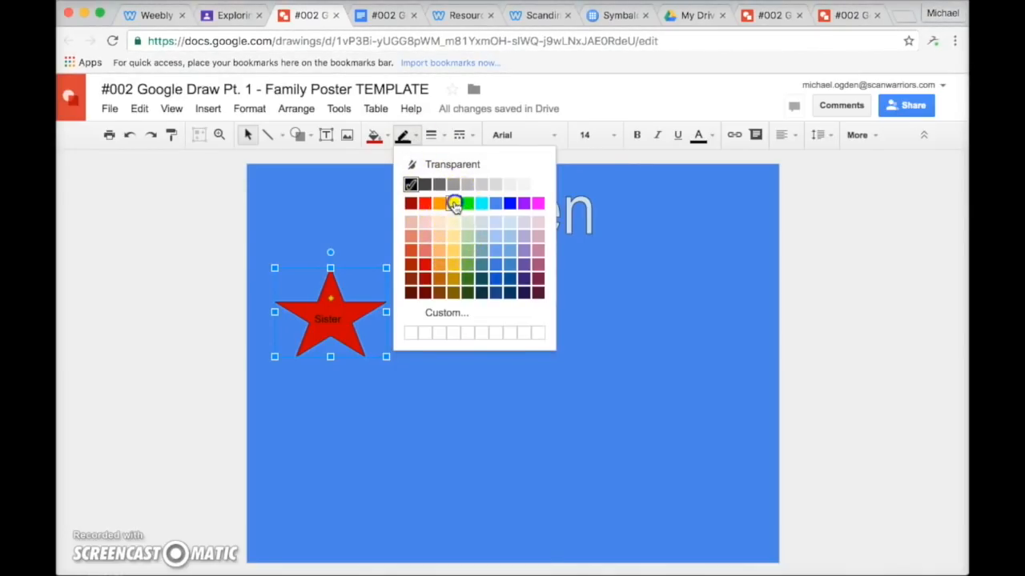
left_click(454, 204)
left_click(436, 135)
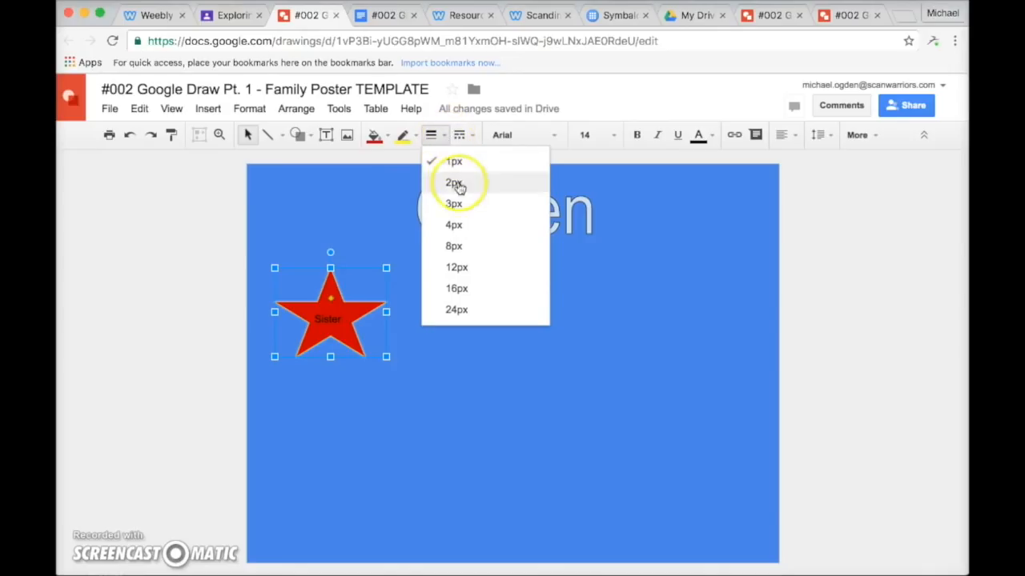
left_click(470, 246)
left_click(470, 136)
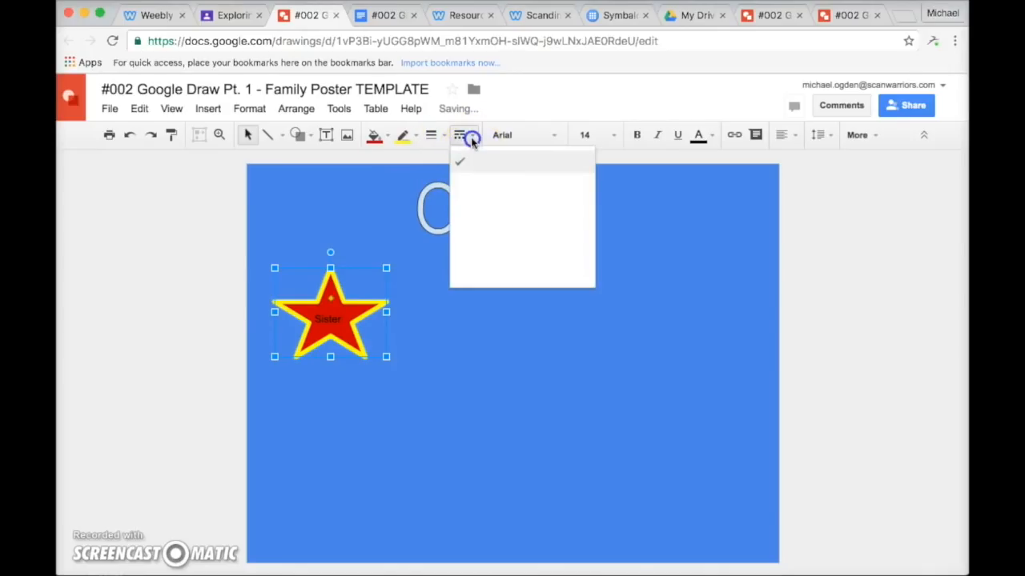
left_click(486, 185)
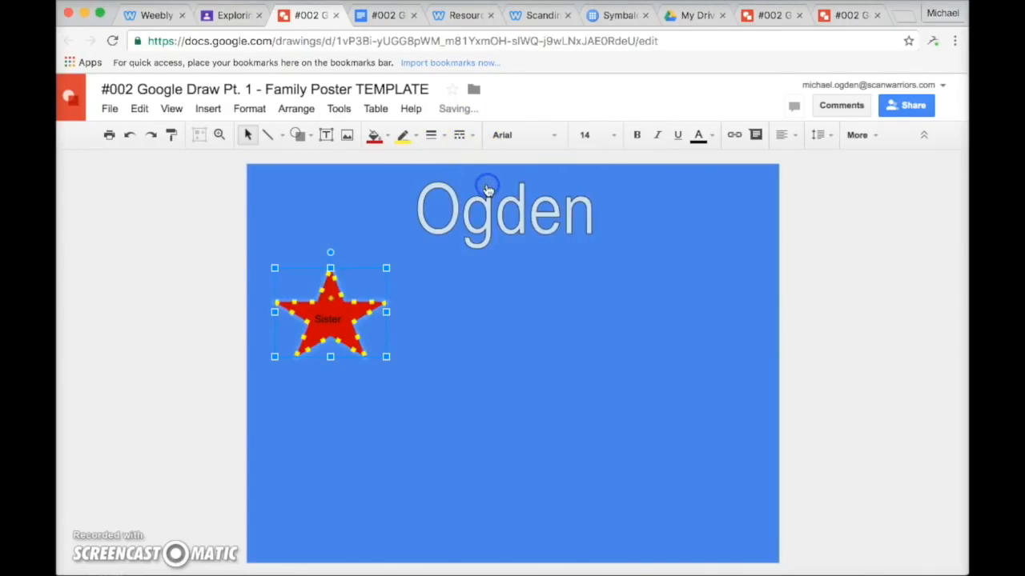
left_click(411, 345)
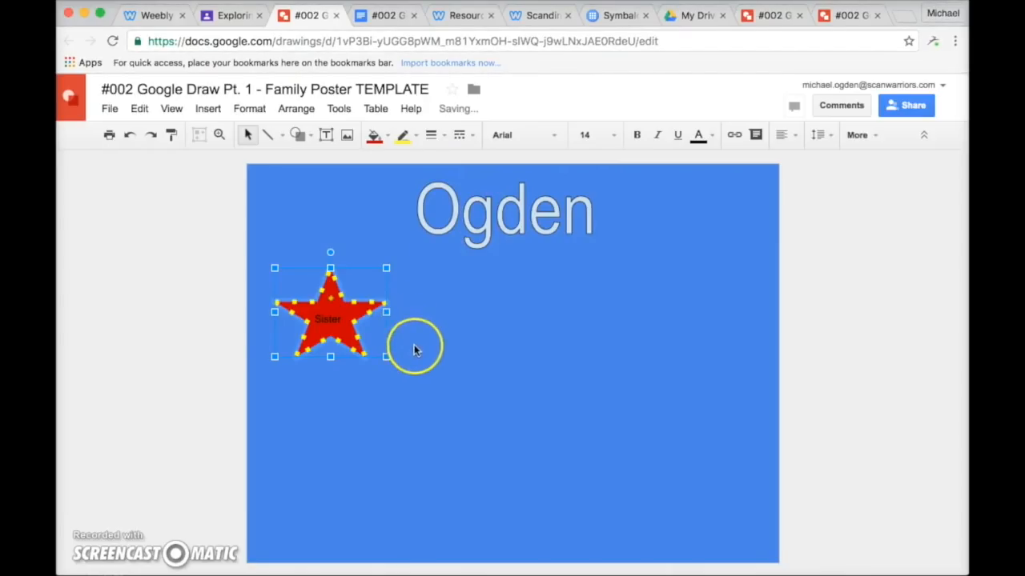
left_click(325, 301)
Step: Draw a house from straight lines below the title, with square walls, a pointed roof and a small door
left_click(209, 109)
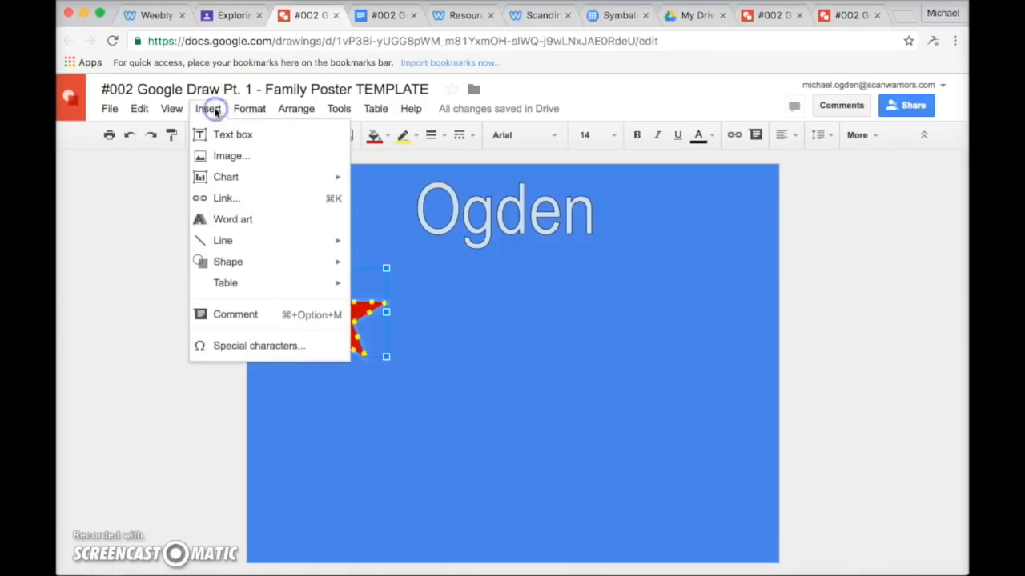
mouse_move(246, 251)
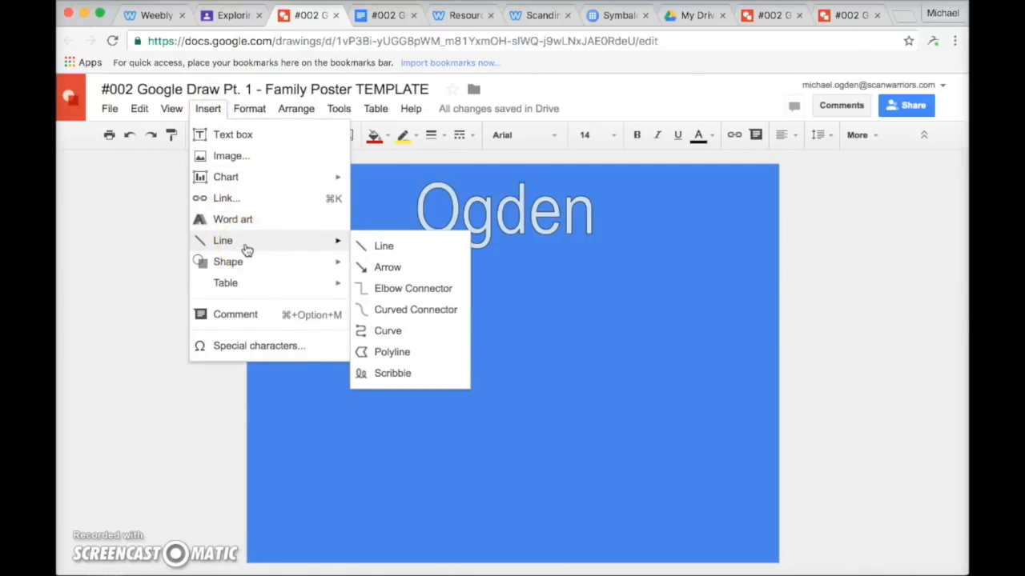
left_click(407, 251)
left_click_drag(424, 524, 425, 398)
left_click(423, 392)
left_click(558, 392)
left_click(558, 526)
left_click(425, 529)
left_click(422, 391)
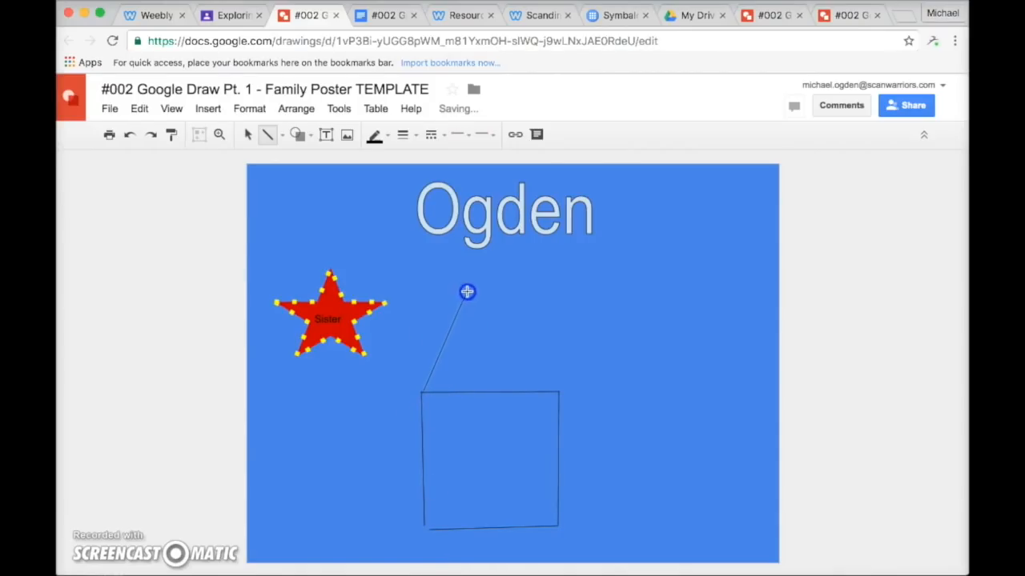
double_click(558, 389)
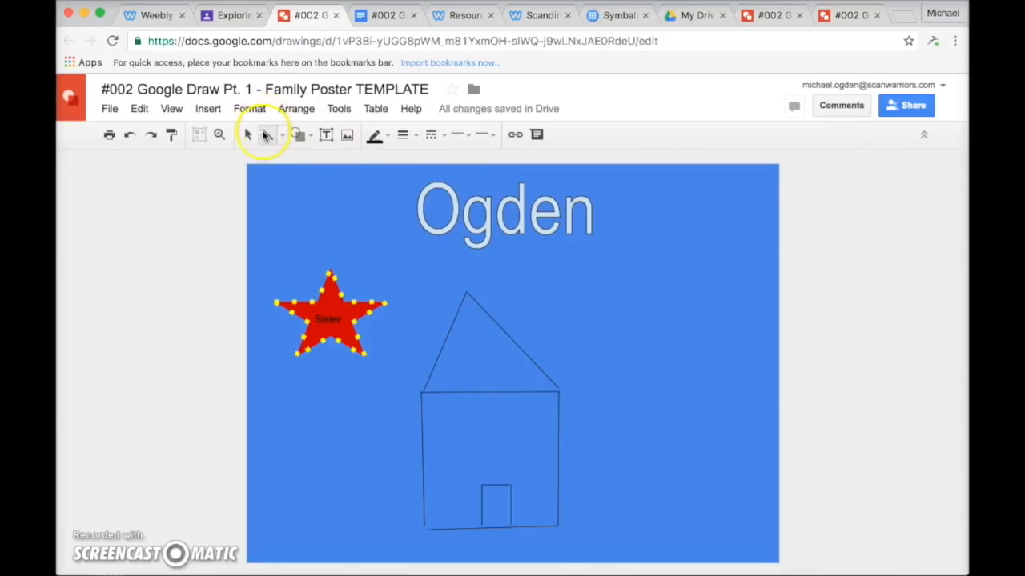
Step: Search Google images for "london" and insert a London cathedral and bridge photo into the poster
left_click(208, 108)
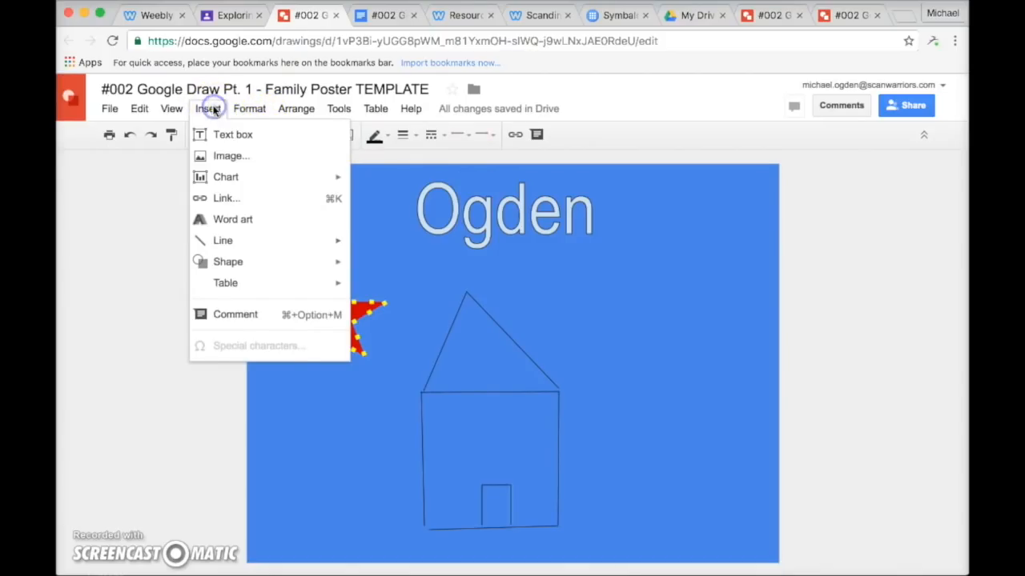
left_click(240, 156)
left_click(660, 174)
left_click(416, 224)
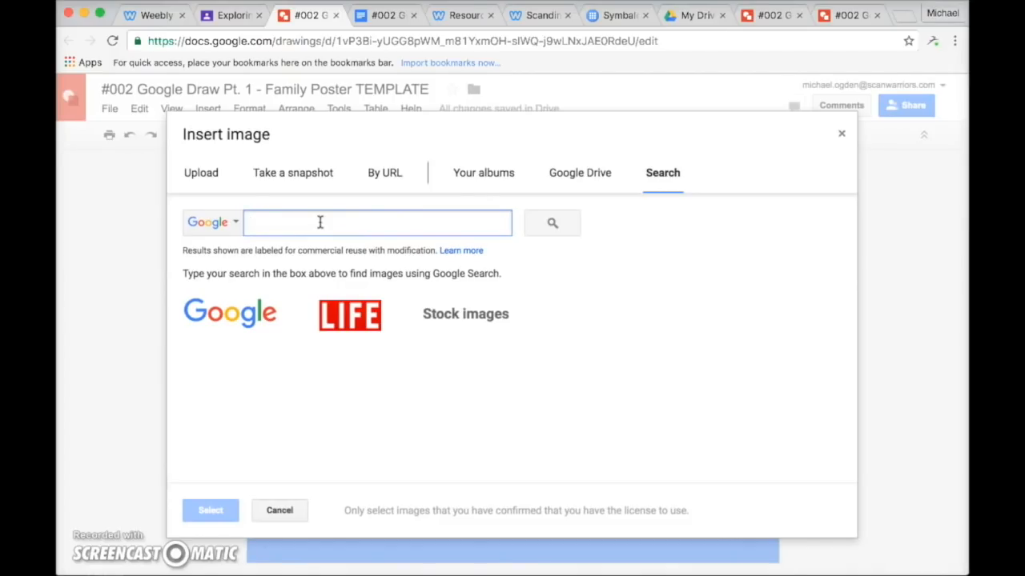
type("london")
key("Return")
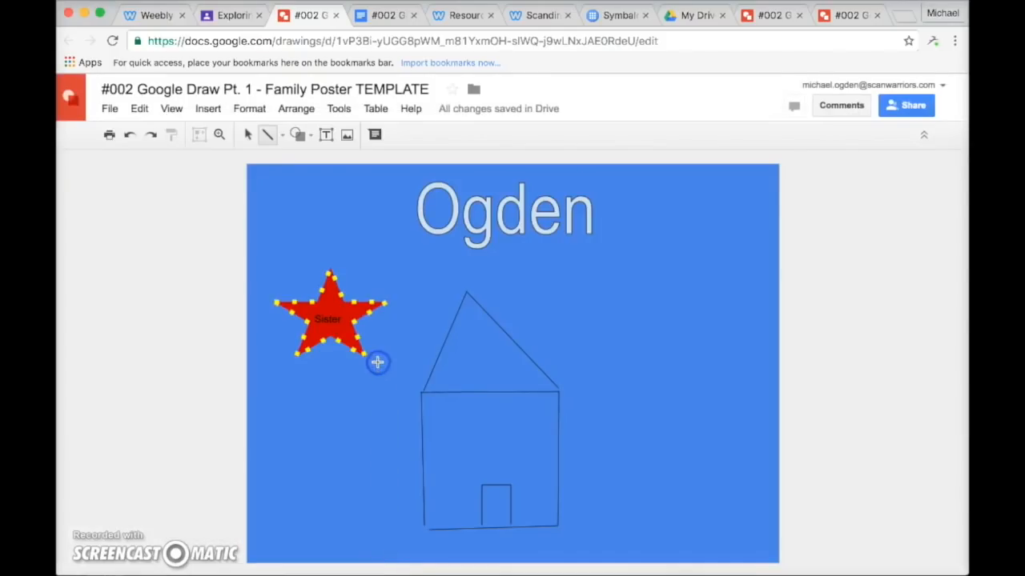
left_click(499, 277)
left_click_drag(593, 260, 669, 321)
key("ctrl+z")
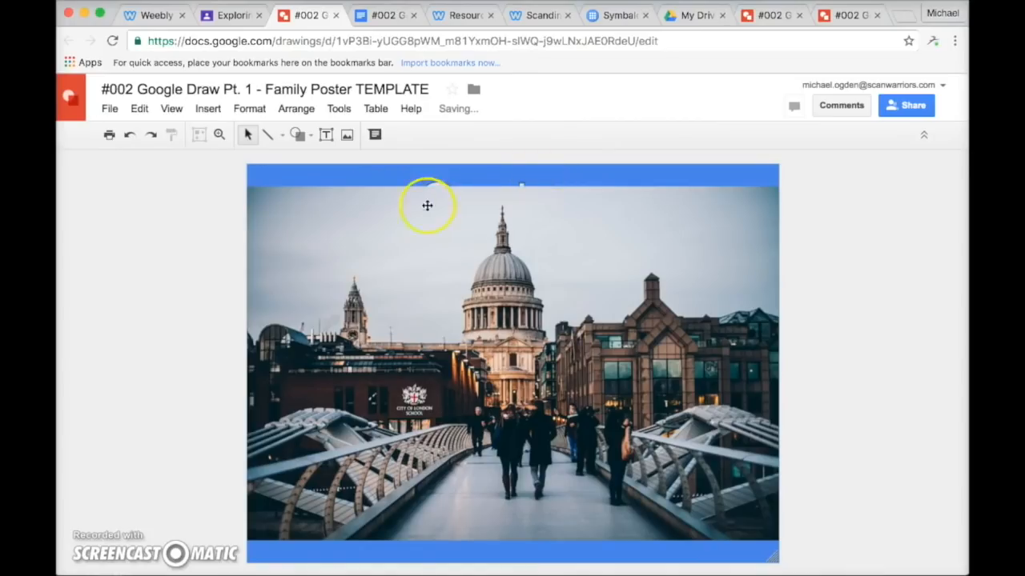
Step: Shrink the London picture to about the star's width and place it to the right of the house roof, below the title
mouse_move(240, 187)
left_mouse_down()
mouse_move(454, 297)
mouse_move(573, 384)
left_mouse_up()
left_click_drag(633, 427, 633, 281)
left_click(553, 245)
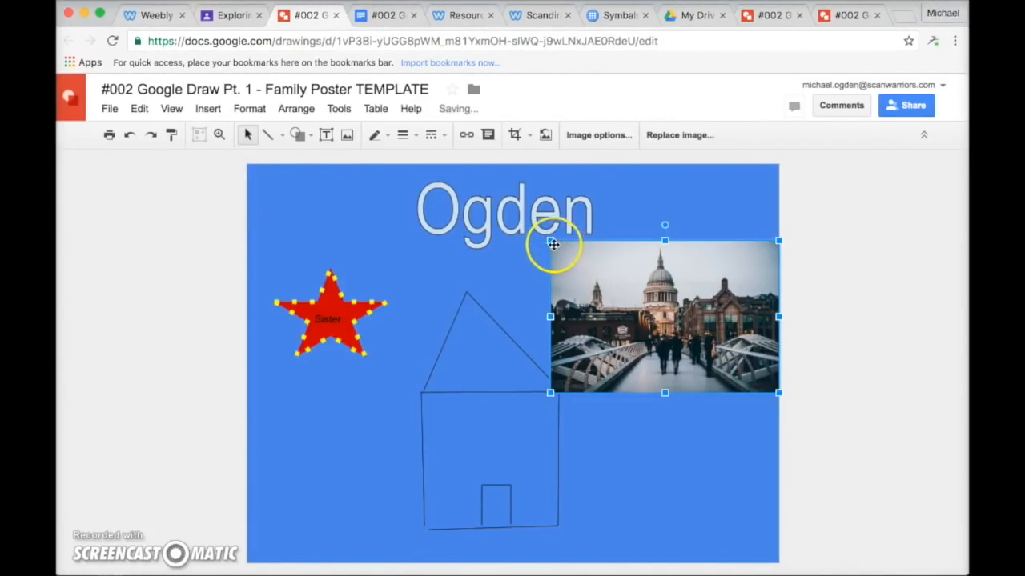
left_click_drag(677, 319, 667, 319)
left_click_drag(722, 386, 669, 330)
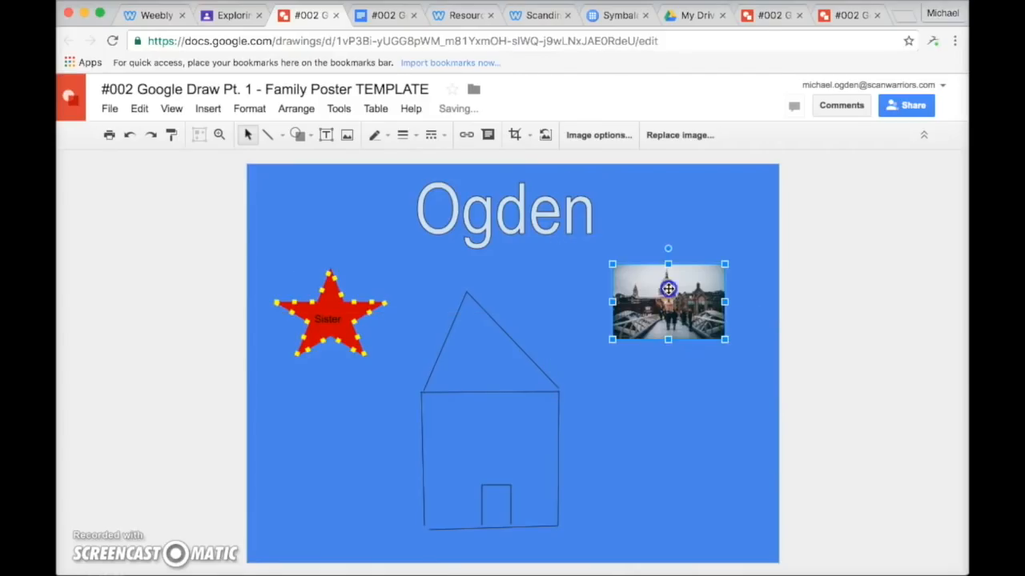
Step: Add a text box directly below the London picture reading "London is where my dad was born."
left_click(206, 109)
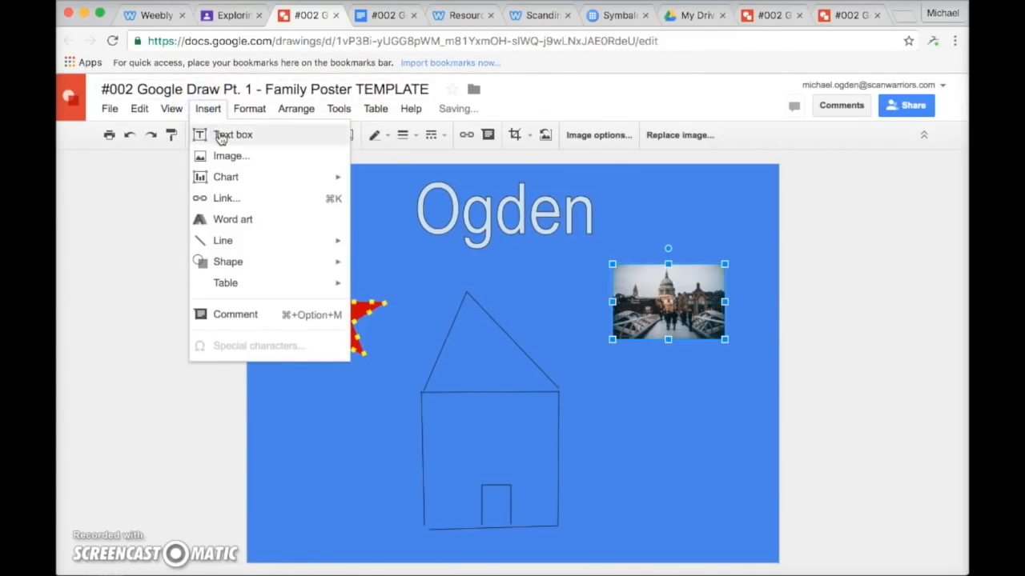
left_click(222, 134)
left_click_drag(607, 353, 731, 415)
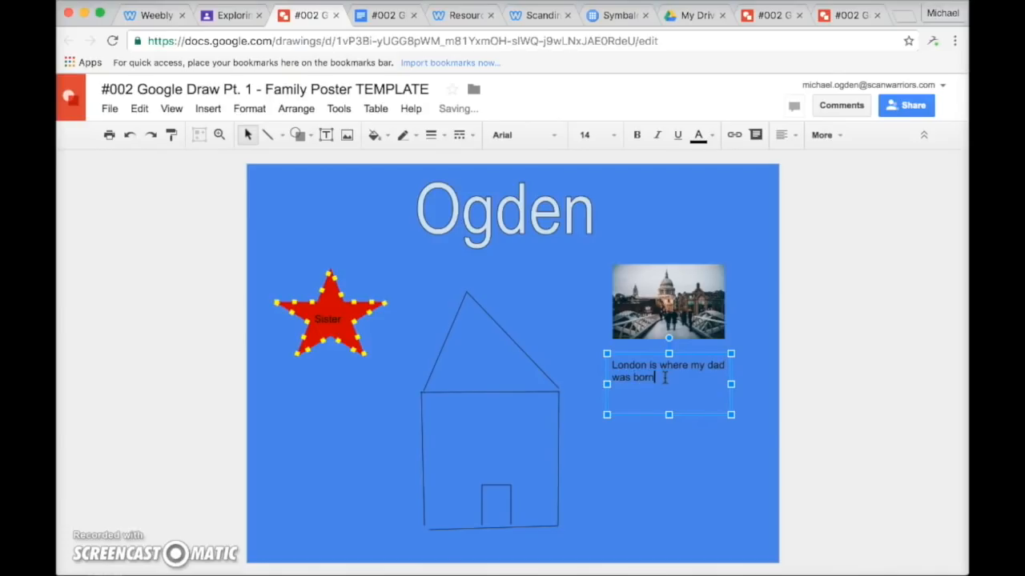
left_click(665, 403)
type(".")
Step: Format the whole London caption in bold Impact, size 9, with yellow text
key("ctrl+a")
left_click(511, 136)
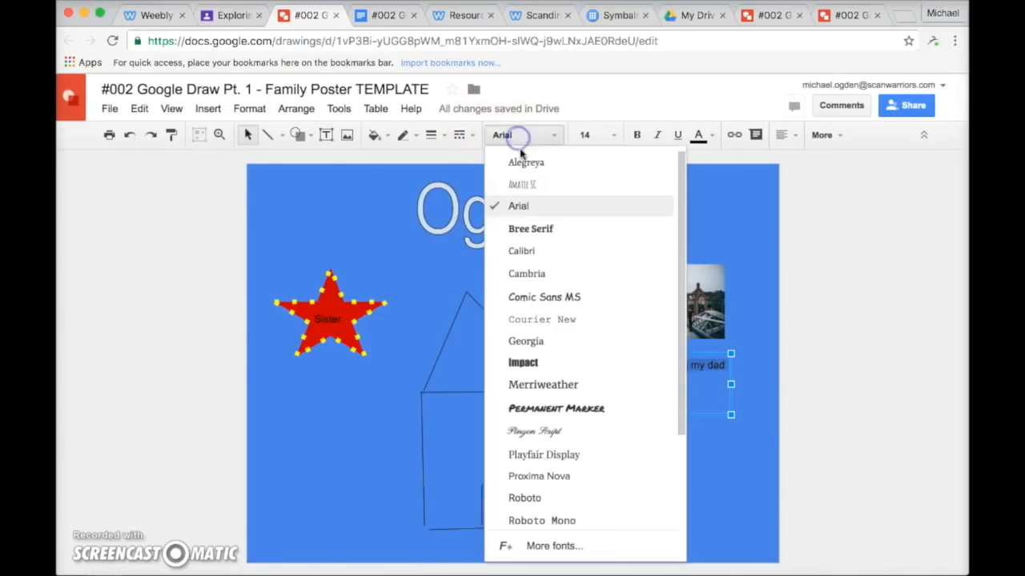
left_click(569, 361)
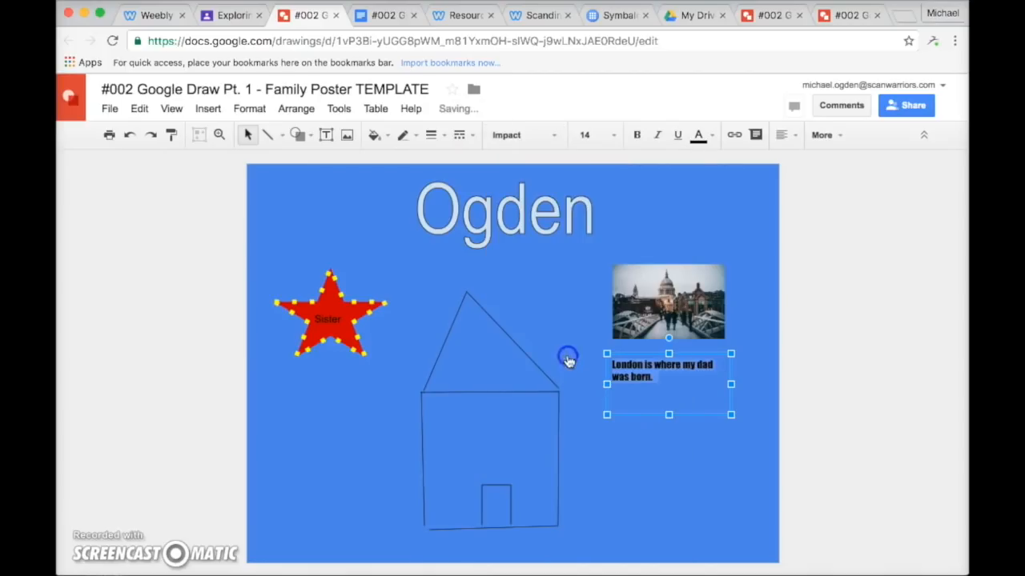
left_click(609, 136)
left_click(606, 226)
left_click(636, 135)
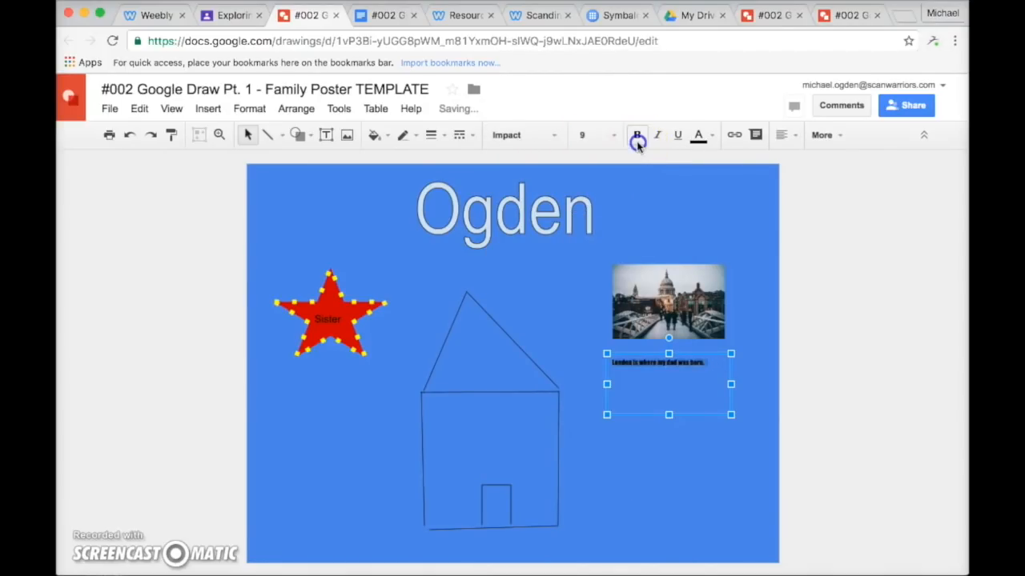
left_click(707, 144)
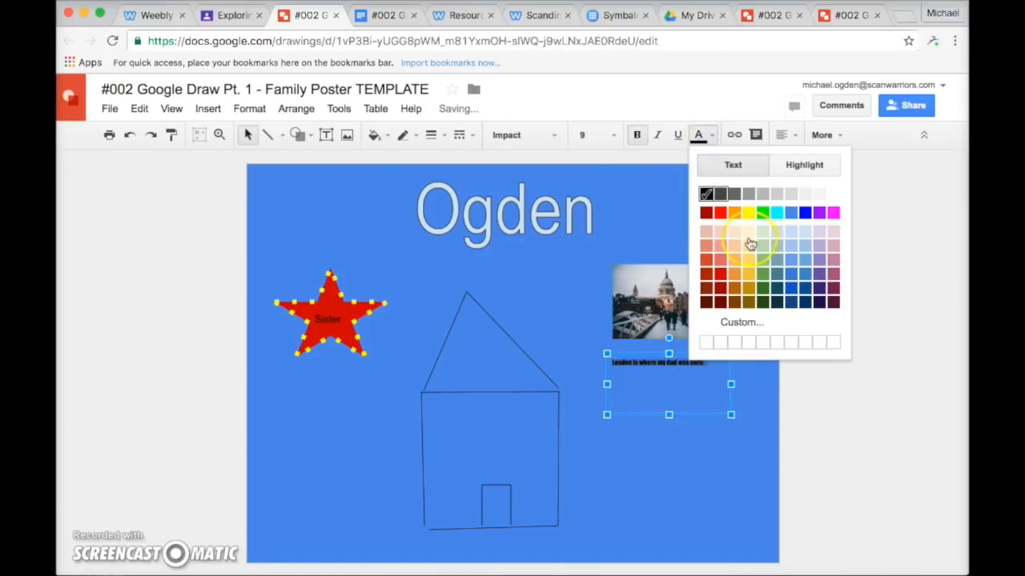
left_click(748, 213)
Step: Make the London picture partly transparent and slightly reduce its brightness
left_click(715, 309)
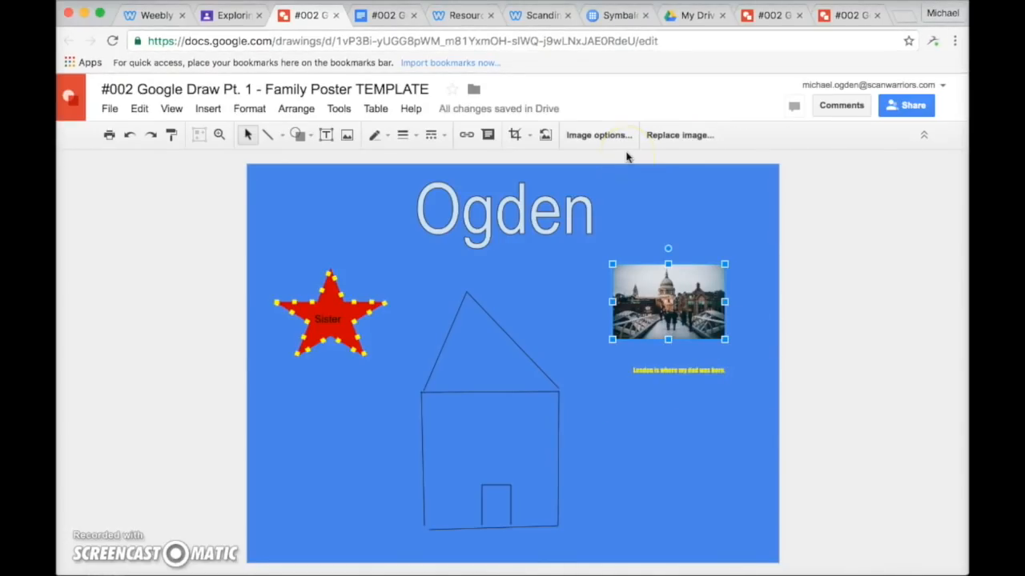
left_click(613, 134)
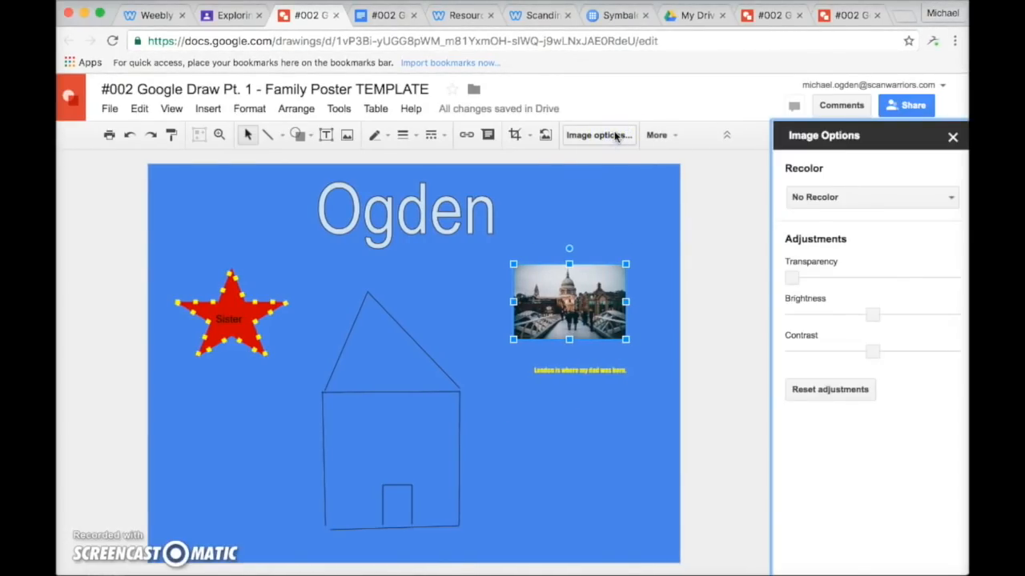
left_click_drag(793, 278, 835, 283)
mouse_move(871, 315)
left_mouse_down()
mouse_move(841, 314)
mouse_move(863, 312)
left_mouse_up()
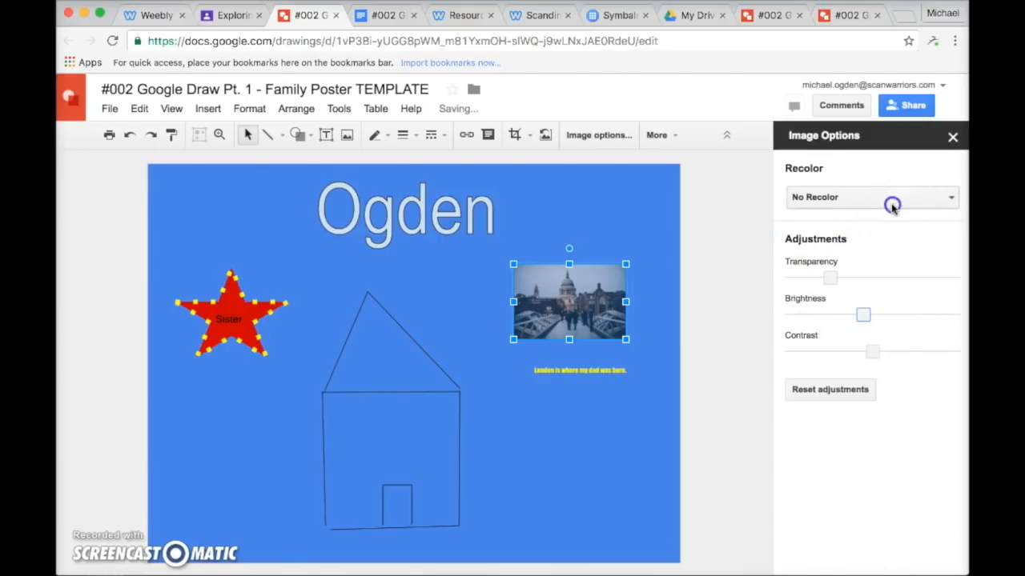
Step: Recolor the London picture with the Light 3 option, close the image options and deselect the picture
left_click(891, 202)
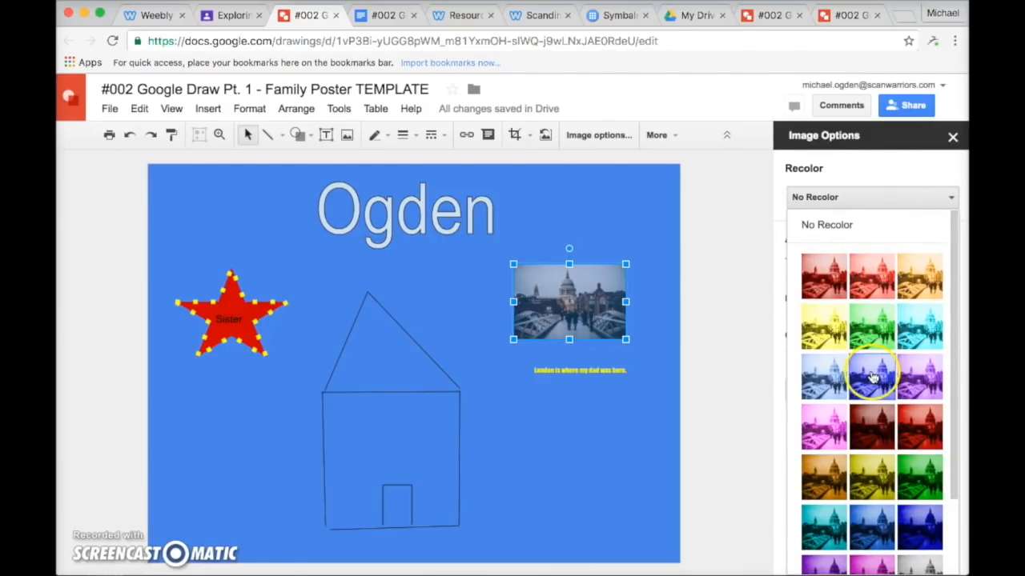
left_click(919, 280)
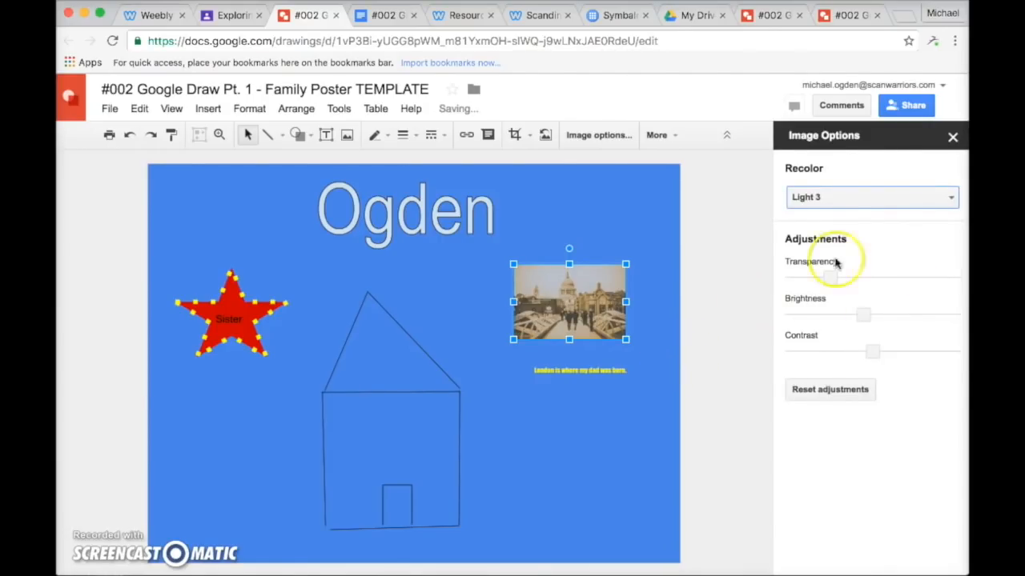
left_click(953, 138)
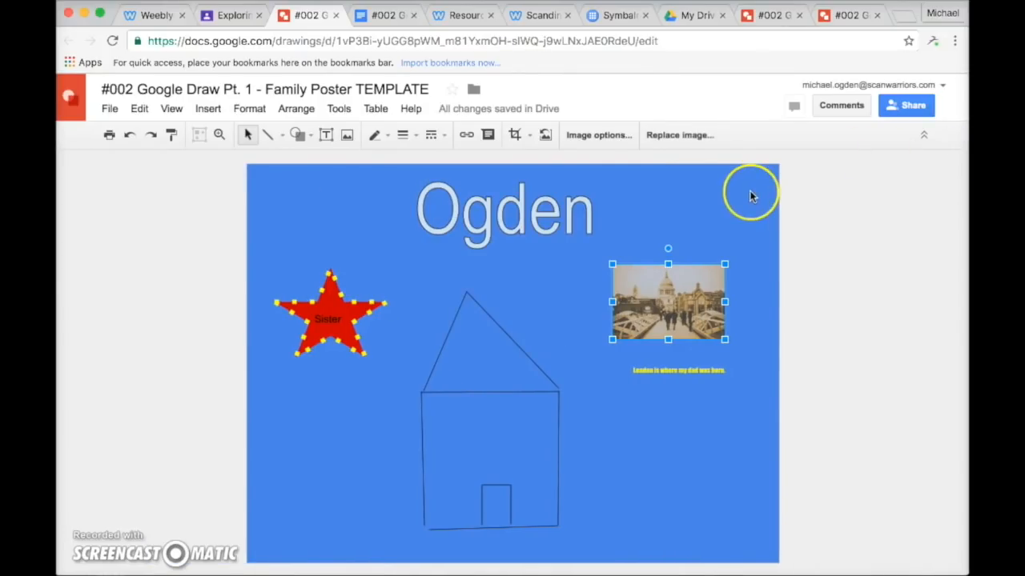
left_click(671, 210)
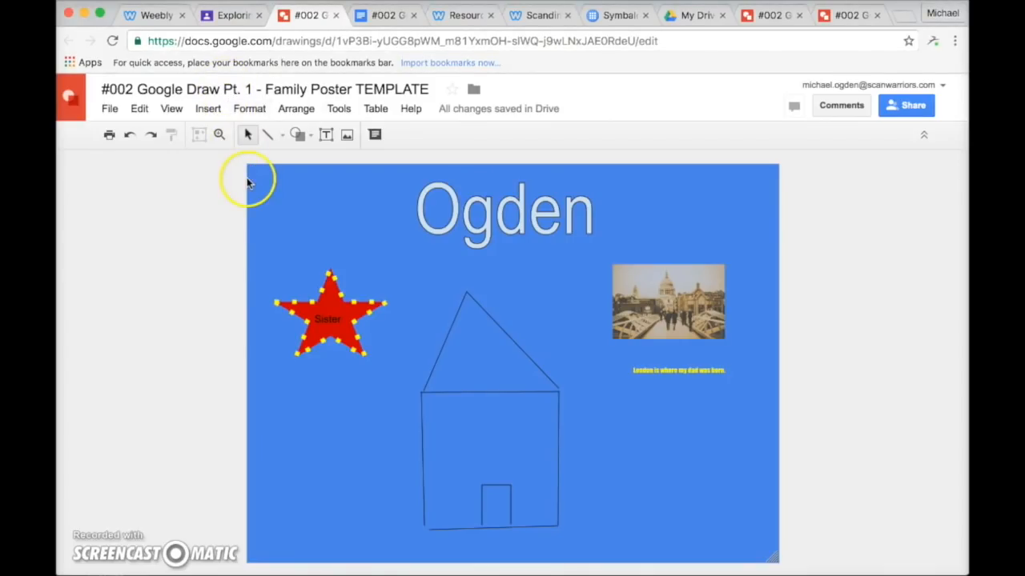
Step: Switch to the Google Draw Part 1 Directions document and examine its bad and great poster examples
left_click(372, 18)
scroll(480, 265, "down", 5)
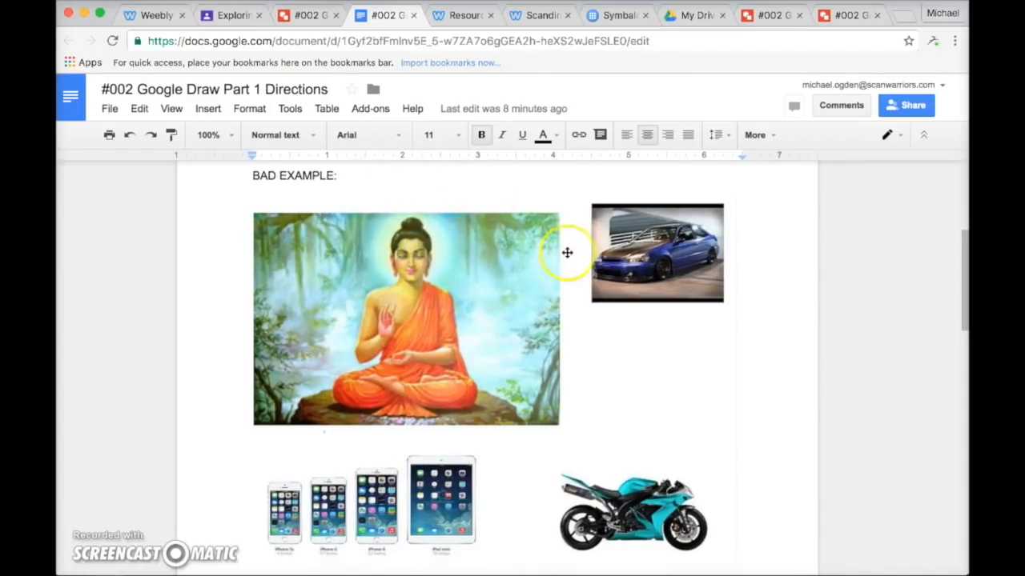
scroll(484, 330, "down", 10)
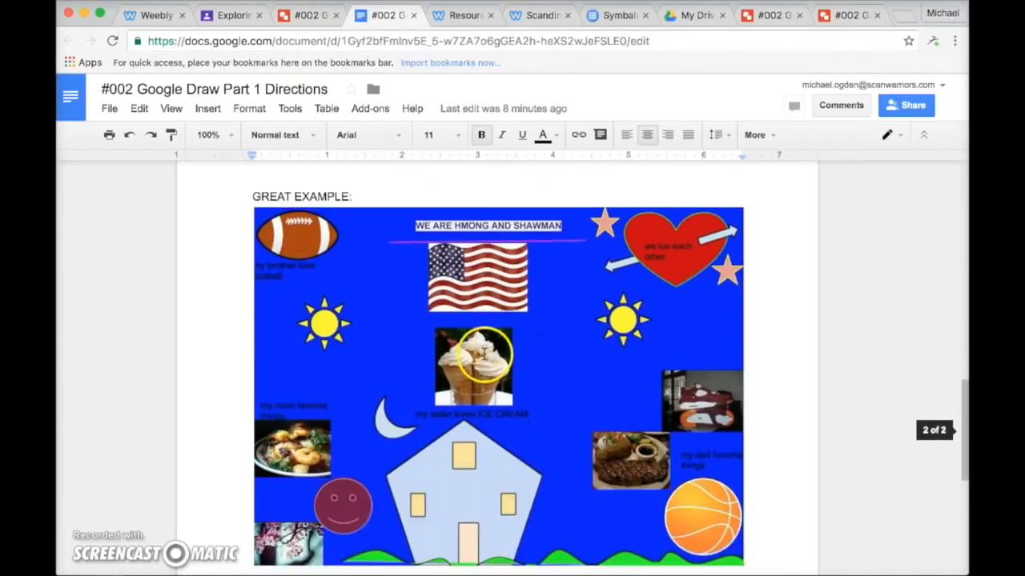